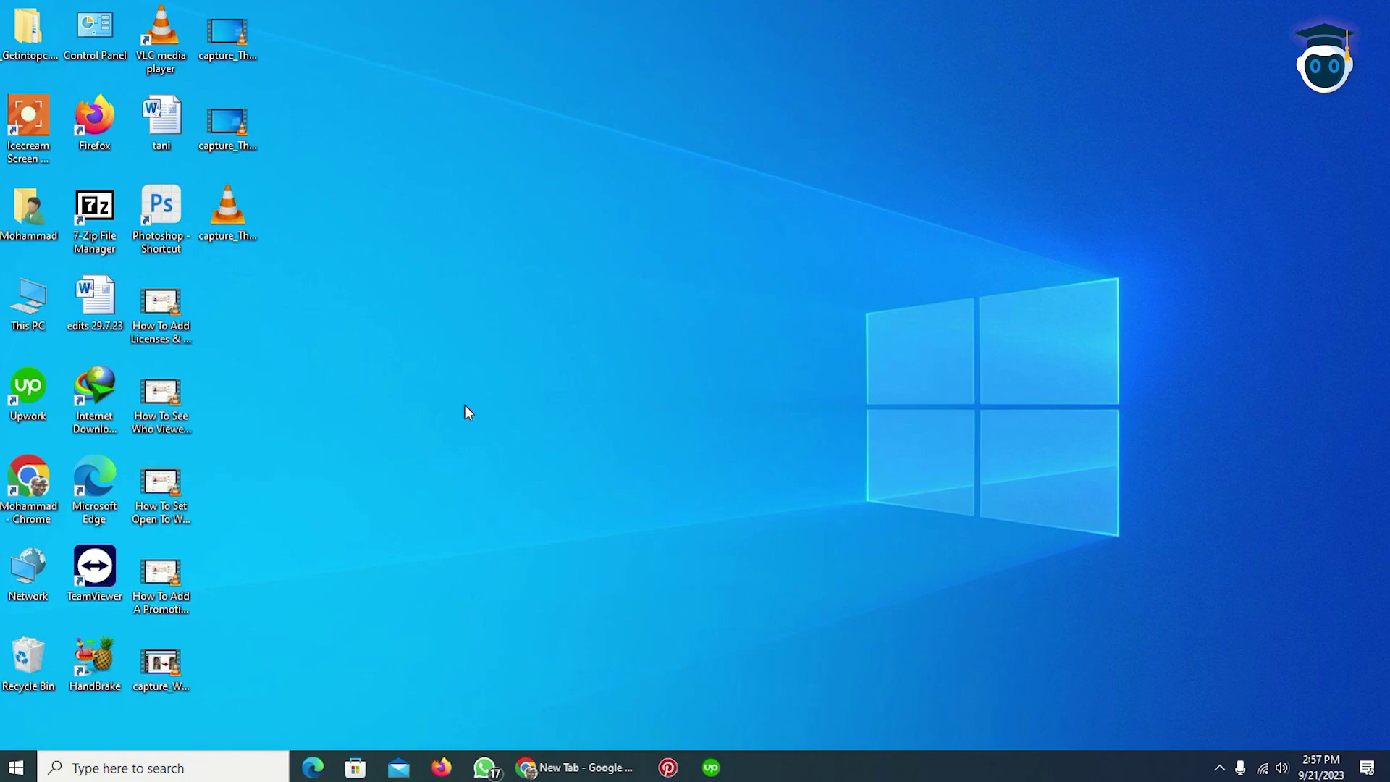
- Search Google for 'american express' in Chrome and open the official American Express site
{"action": "left_click", "coordinate": [575, 767]}
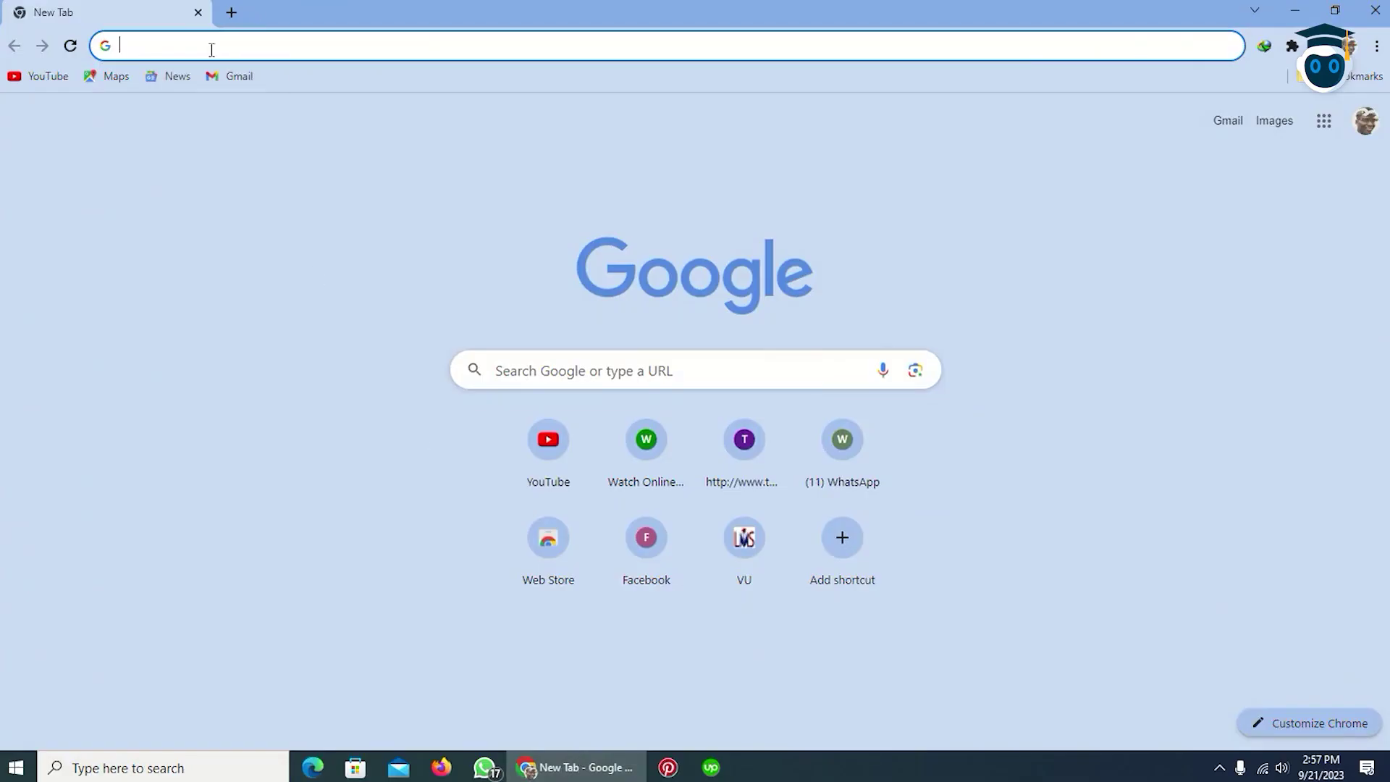
{"action": "type", "text": "ame"}
{"action": "key", "text": "Return"}
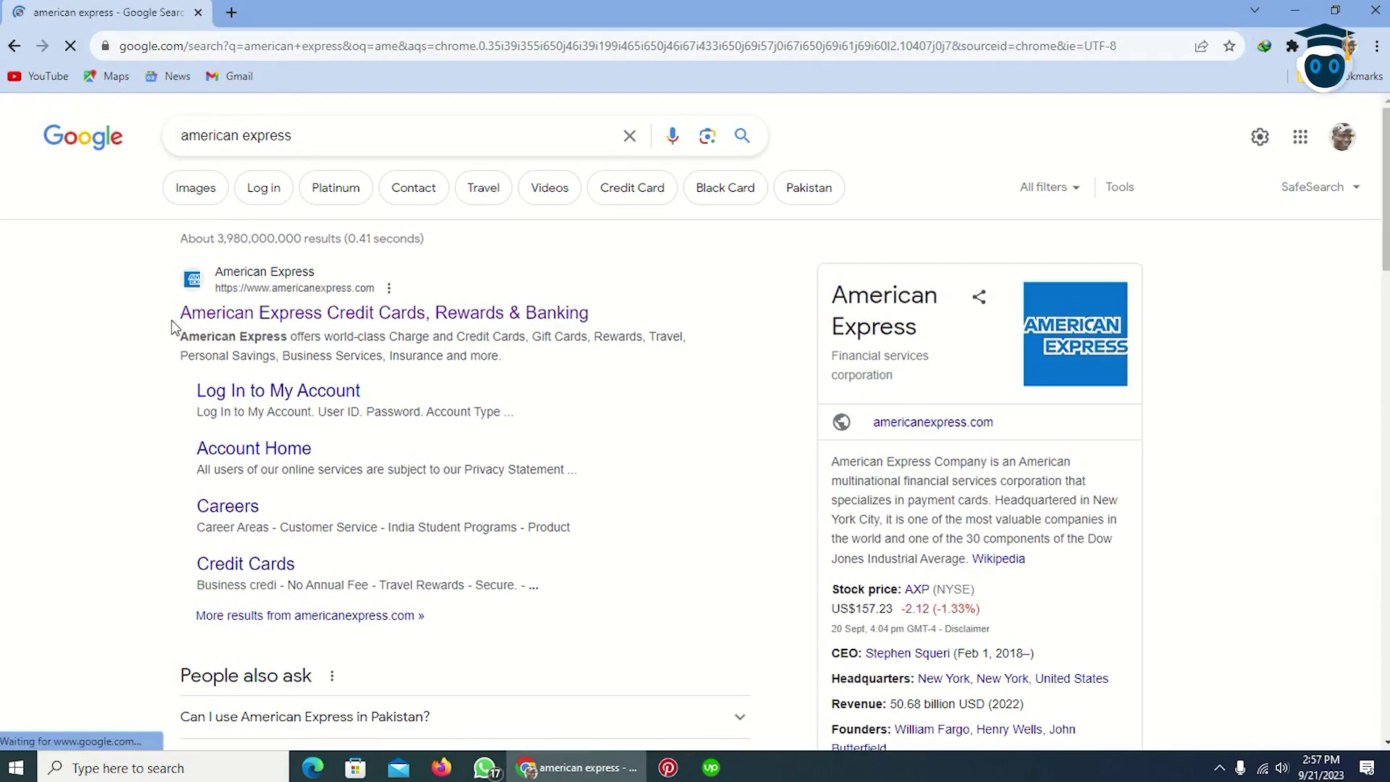
{"action": "left_click", "coordinate": [359, 324]}
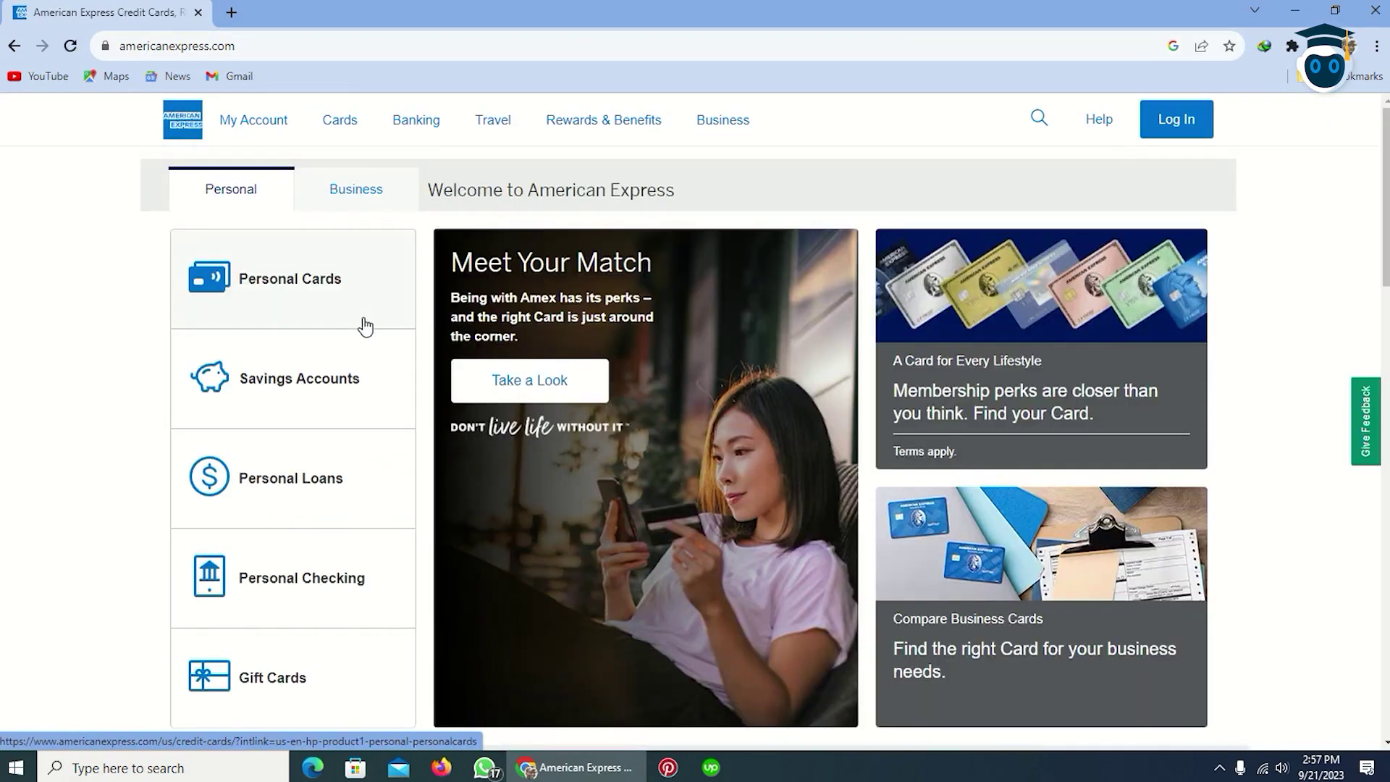
- Go to the American Express Log In page from the top navigation
{"action": "left_click", "coordinate": [1154, 125]}
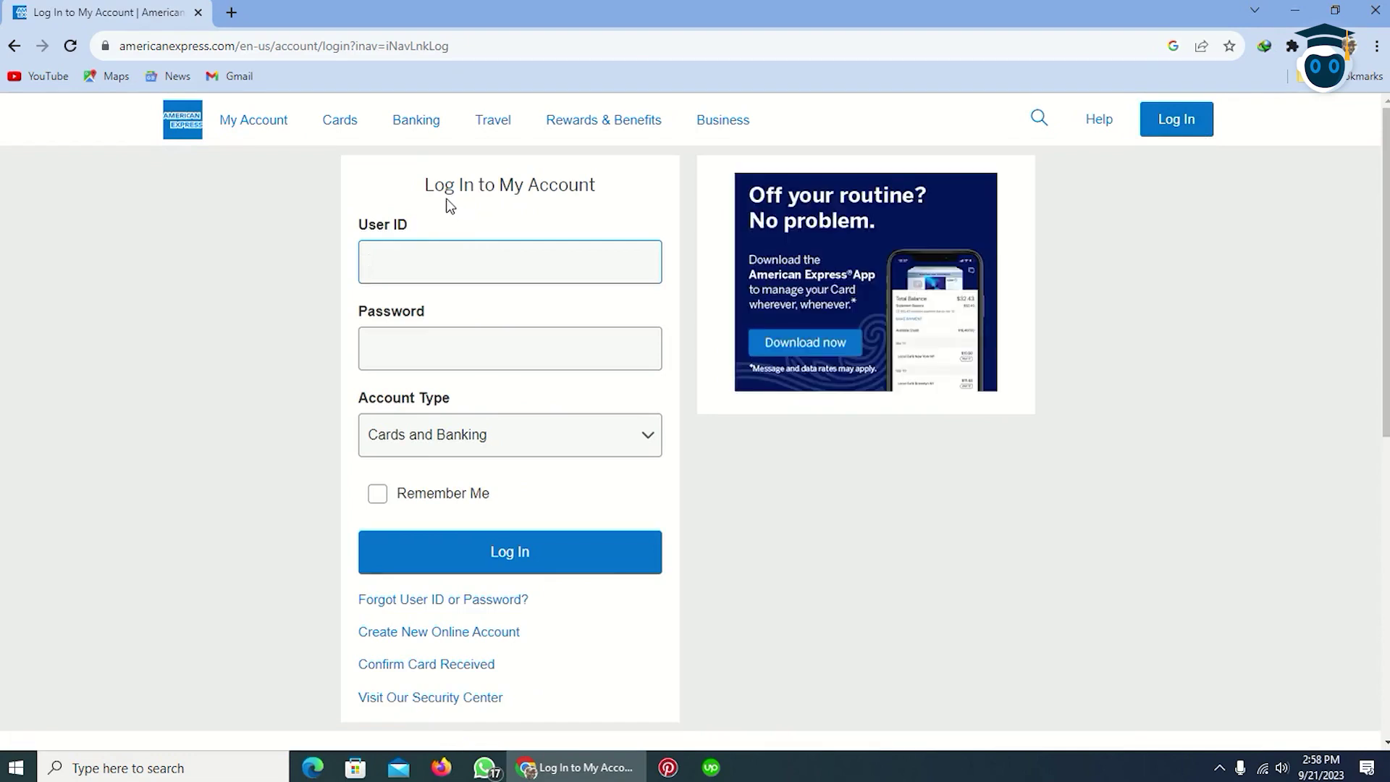
{"action": "scroll", "coordinate": [561, 382], "scroll_direction": "down", "scroll_amount": 2}
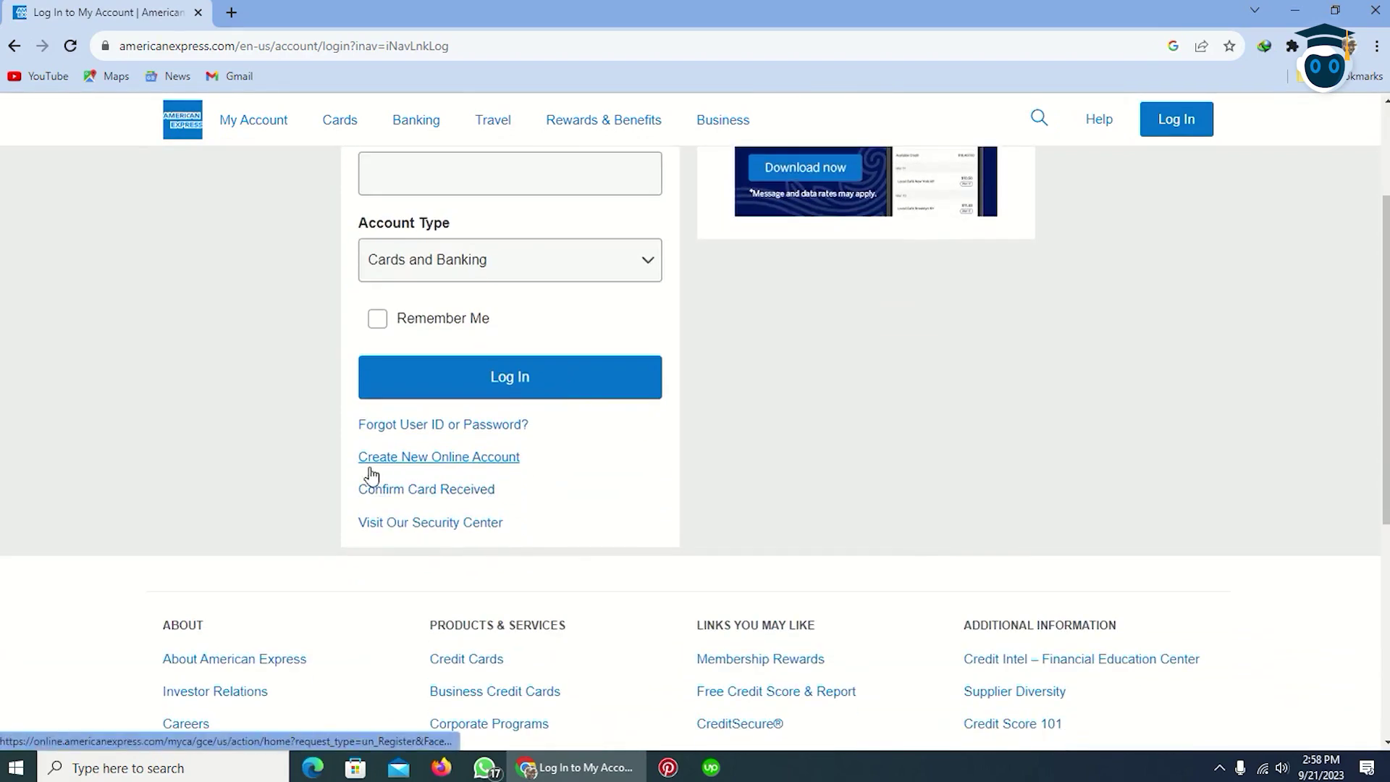
- Choose Create New Online Account, then switch to the 'Don't have a 4-Digit Card ID?' form
{"action": "left_click", "coordinate": [440, 459]}
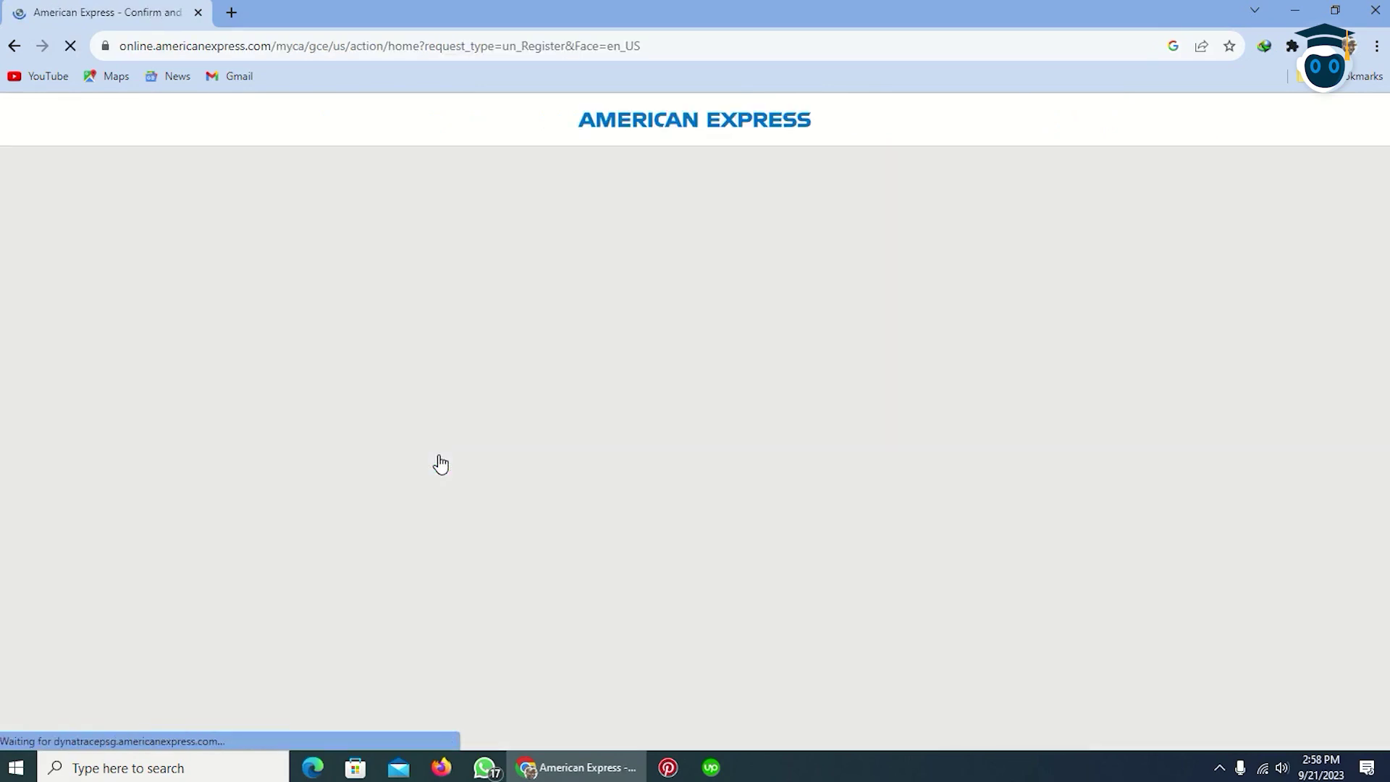
{"action": "scroll", "coordinate": [619, 302], "scroll_direction": "down", "scroll_amount": 1}
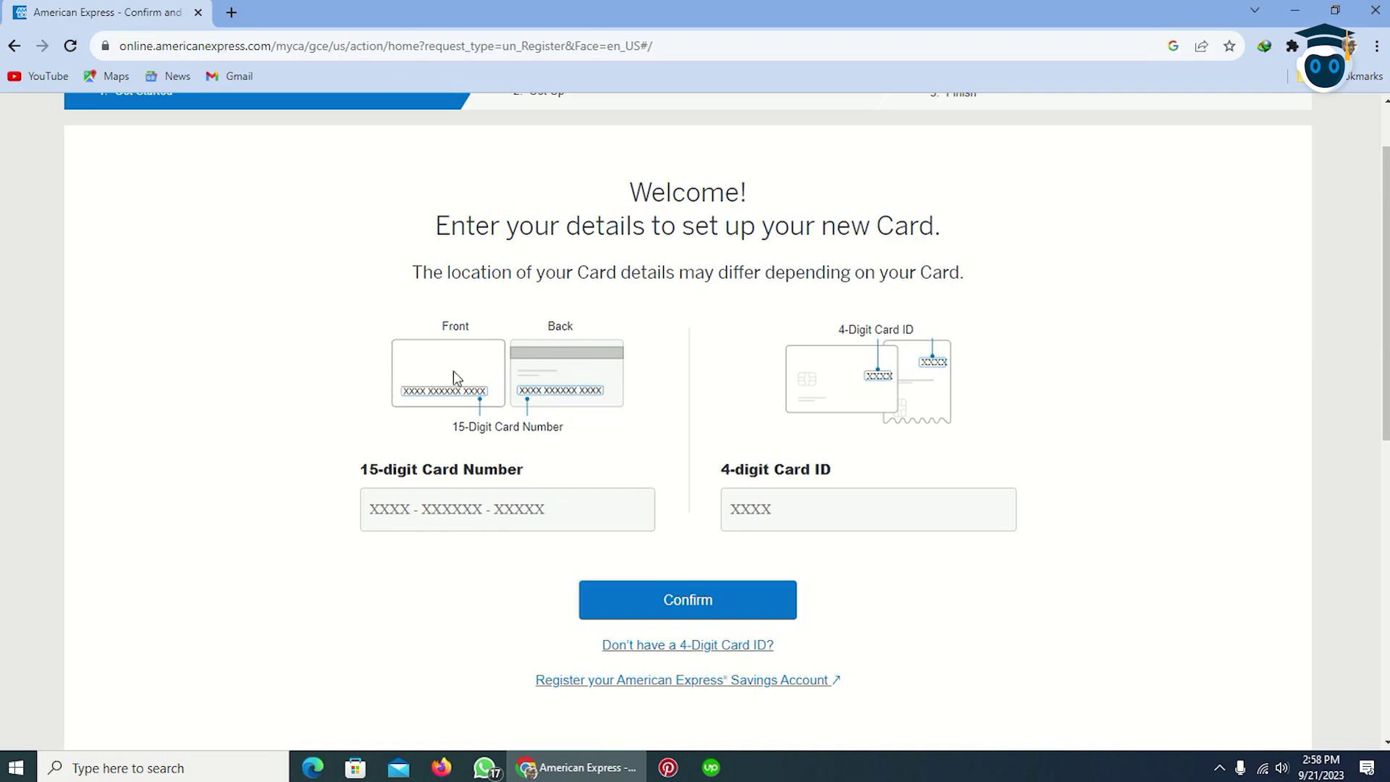
{"action": "left_click", "coordinate": [756, 501]}
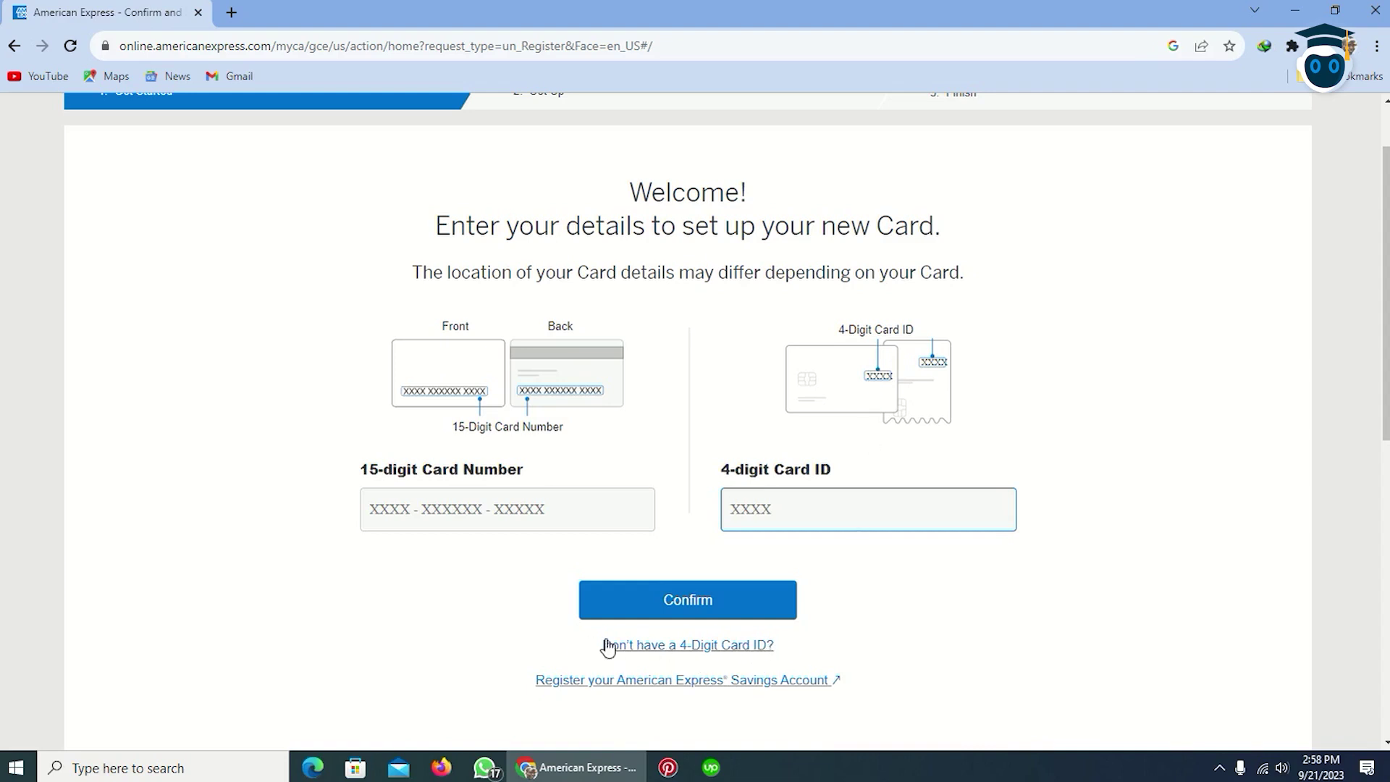
{"action": "left_click", "coordinate": [691, 647]}
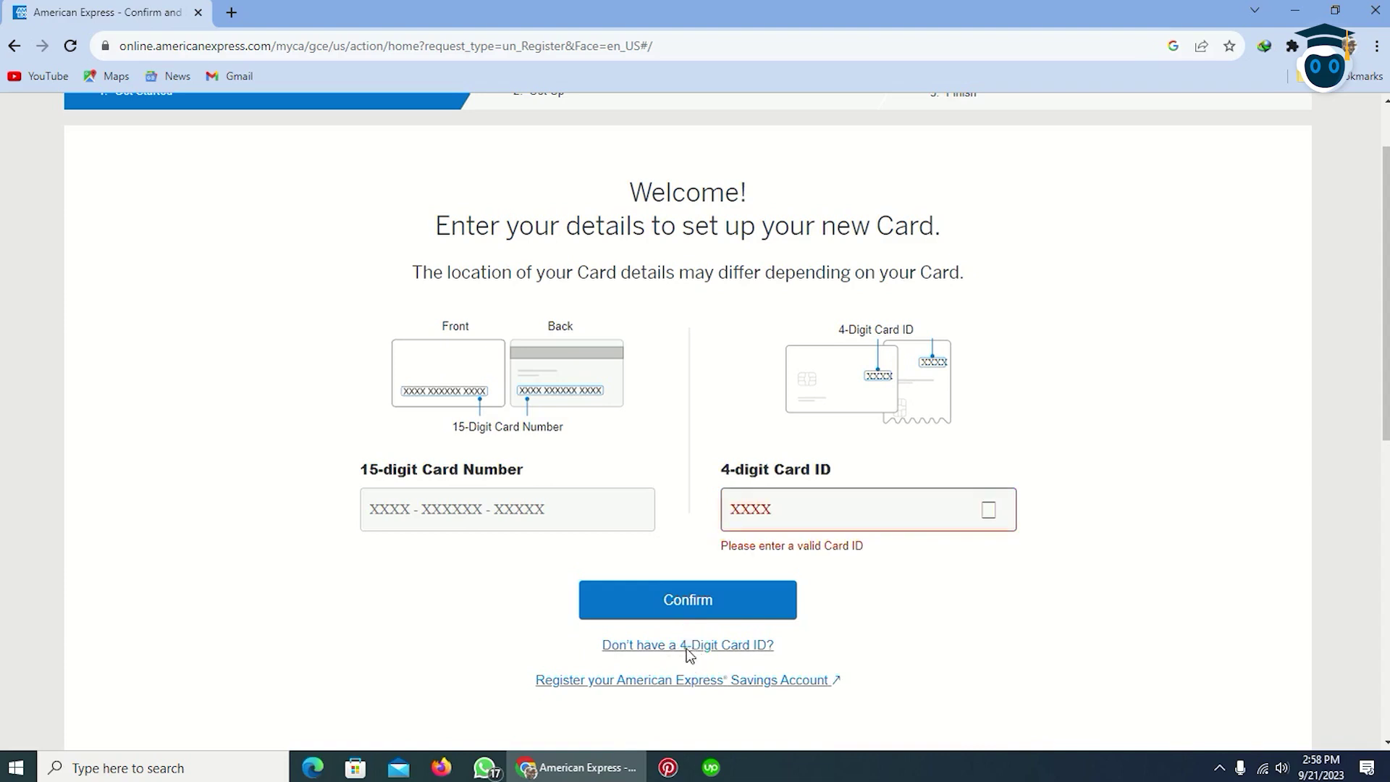
- Try the card number and billing ZIP fields, then go back to the Welcome card setup page
{"action": "left_click", "coordinate": [561, 540]}
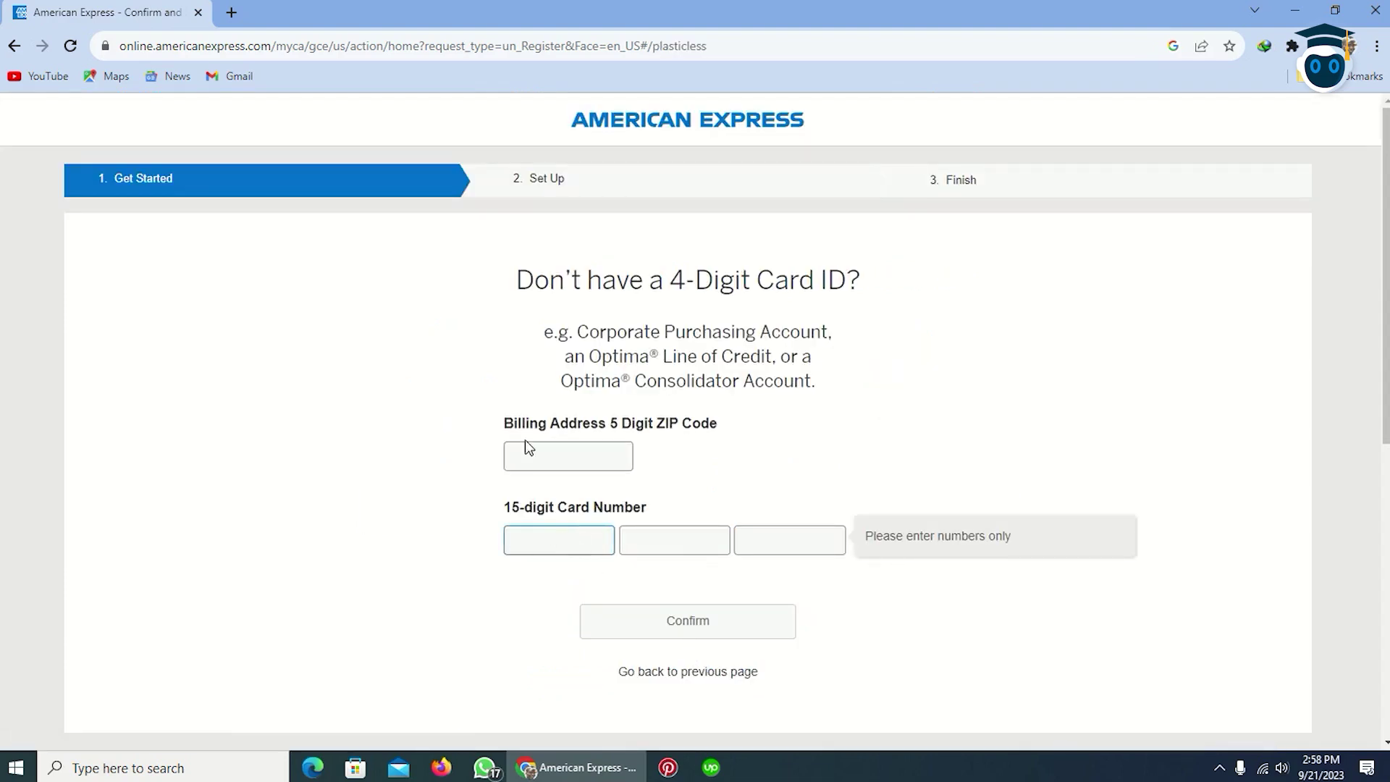
{"action": "left_click", "coordinate": [564, 450]}
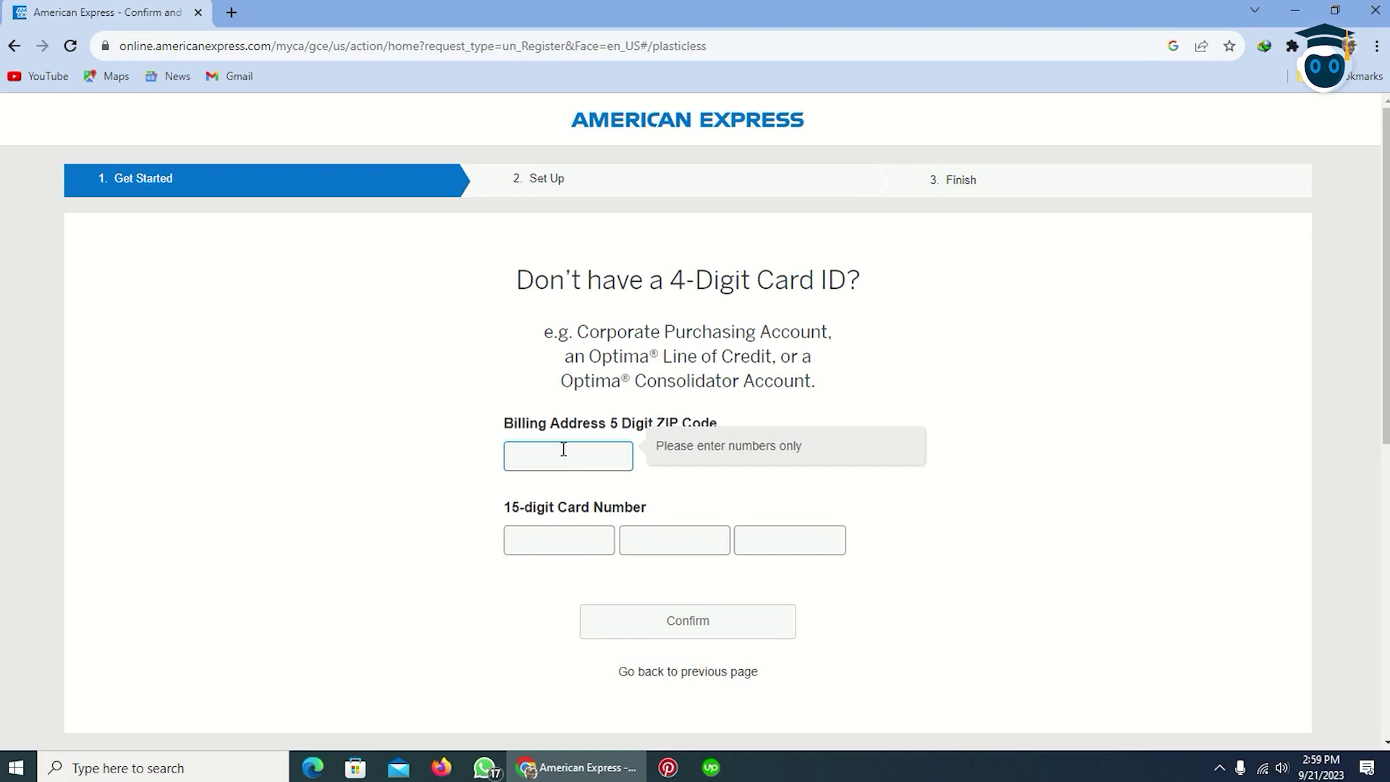
{"action": "type", "text": "3000"}
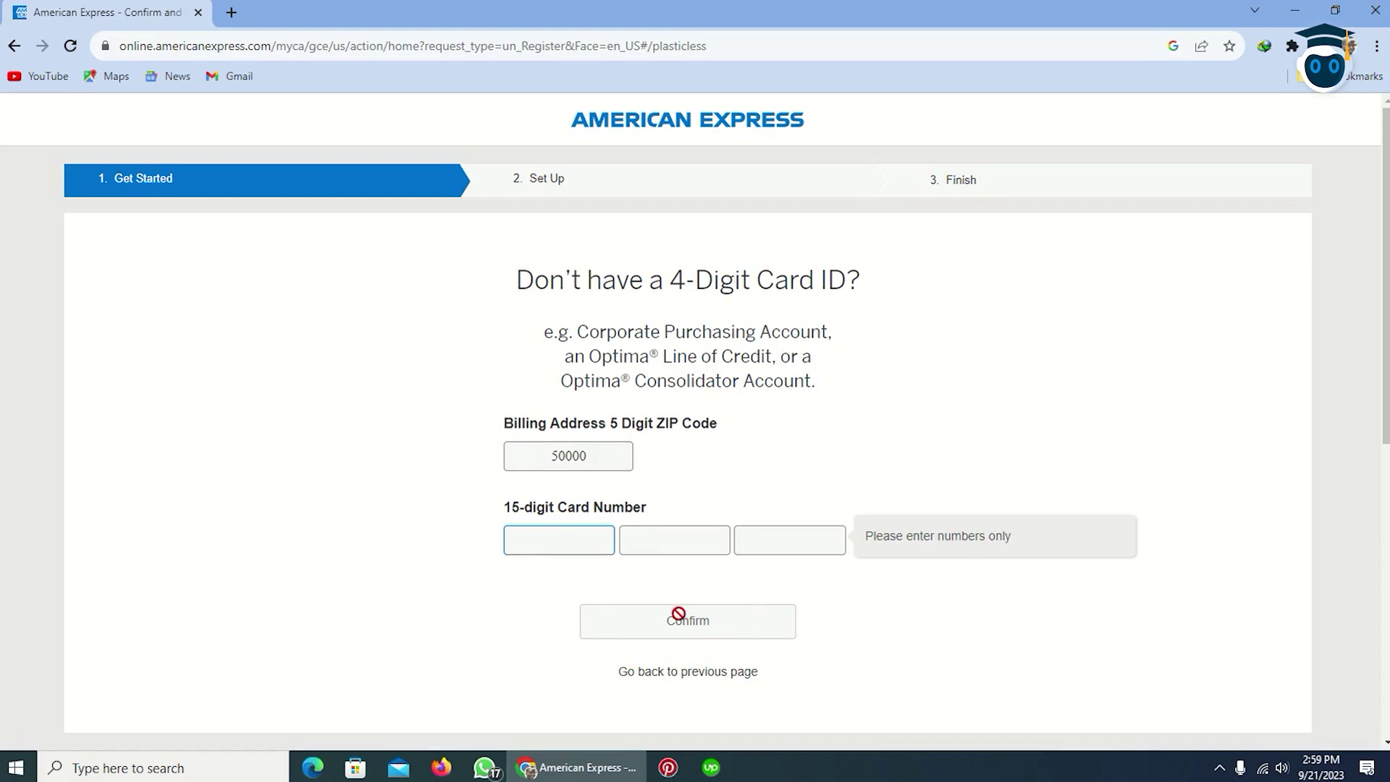
{"action": "key", "text": "alt+Left"}
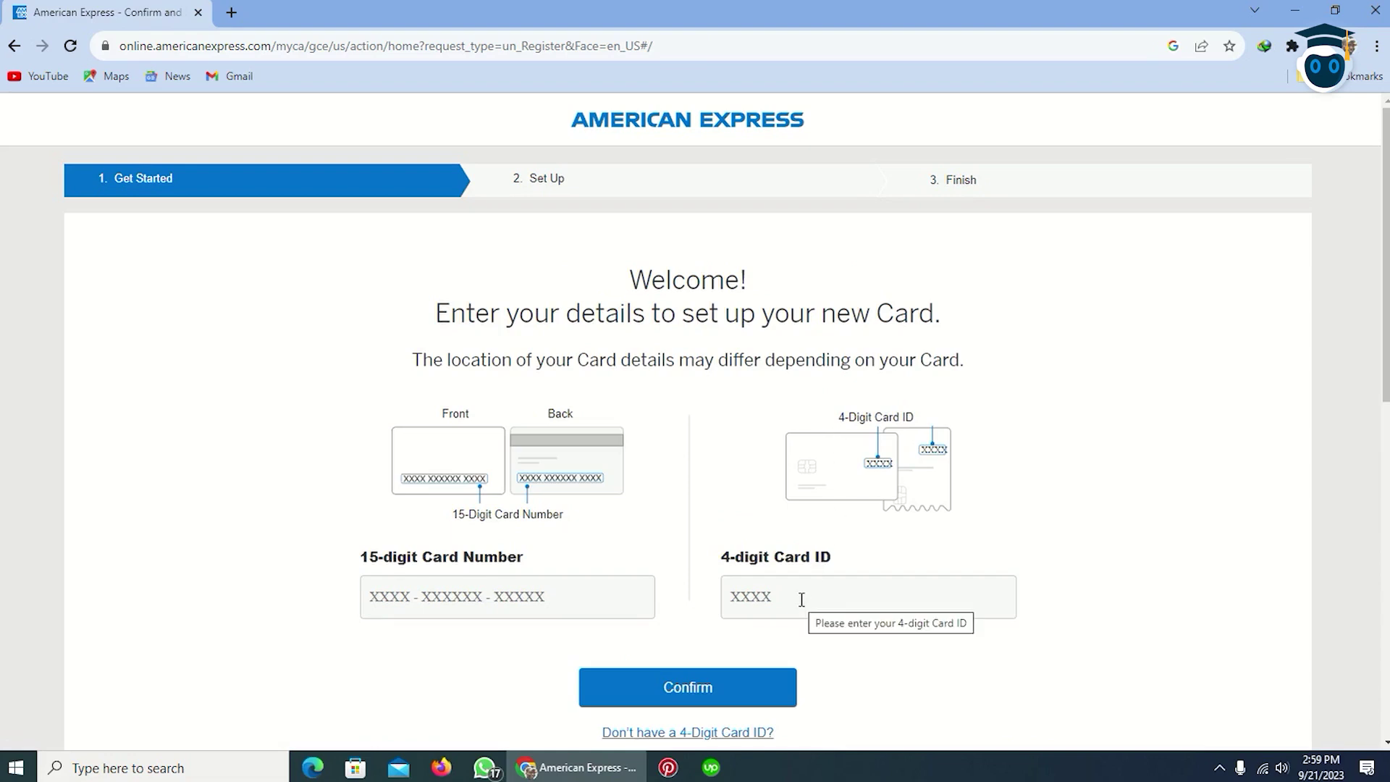
{"action": "left_click", "coordinate": [486, 603]}
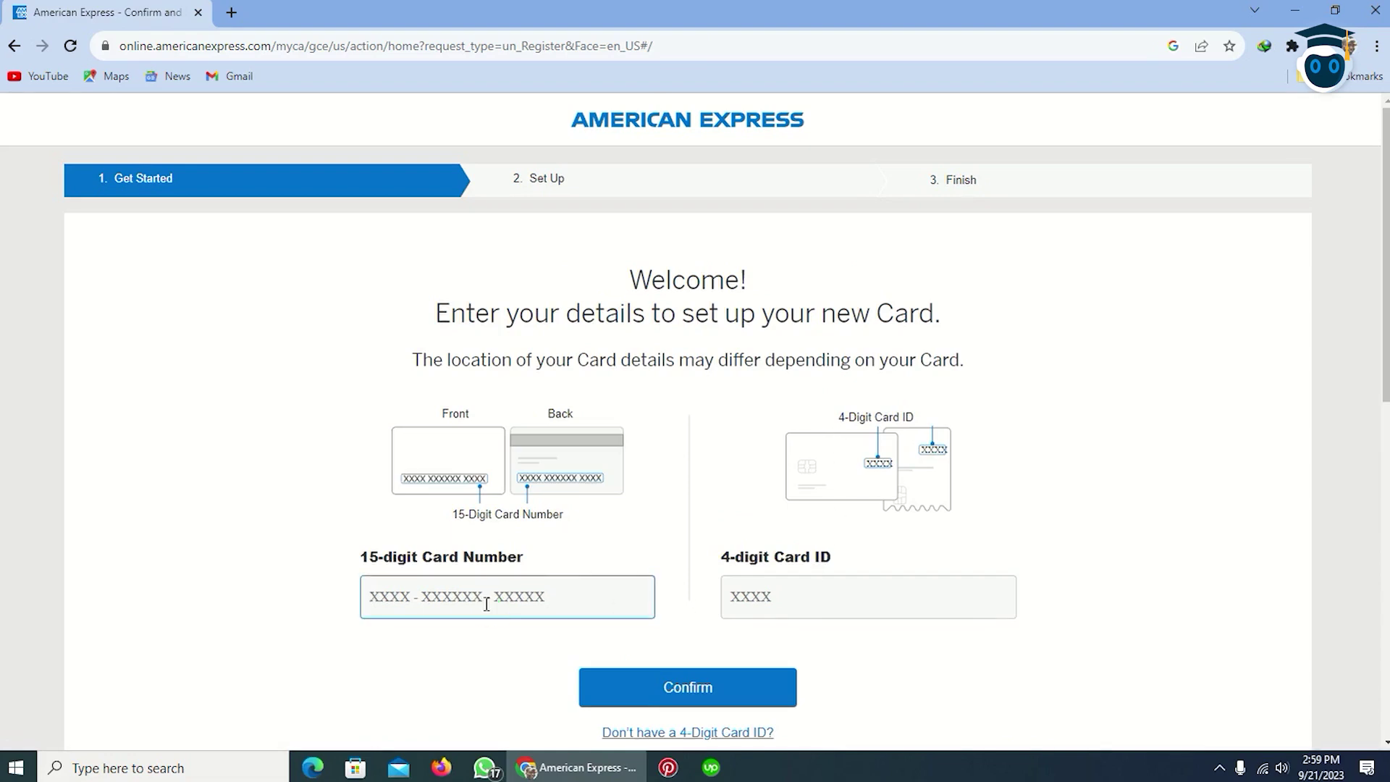